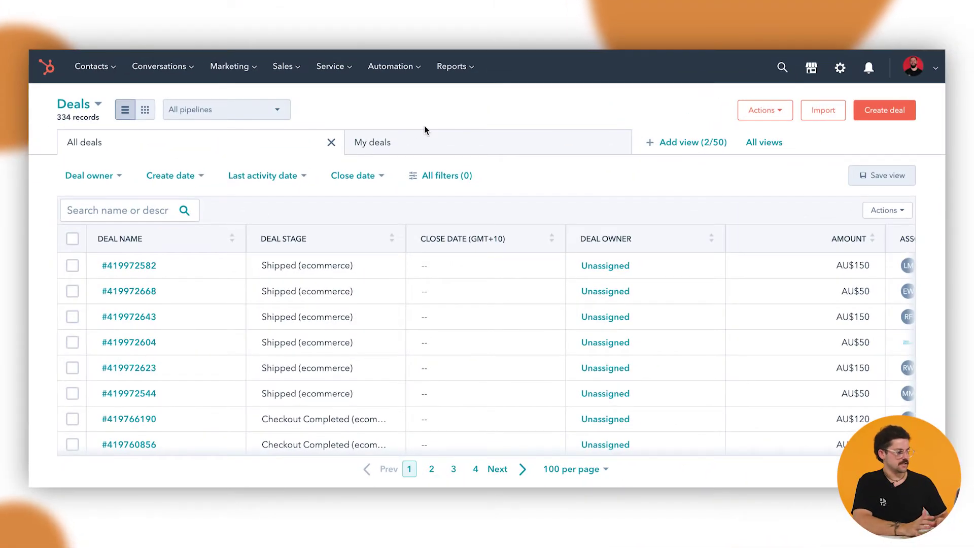
Go to Marketing > Lead Capture > CTAs and review the five listed CTAs' stats
left_click(252, 70)
mouse_move(247, 304)
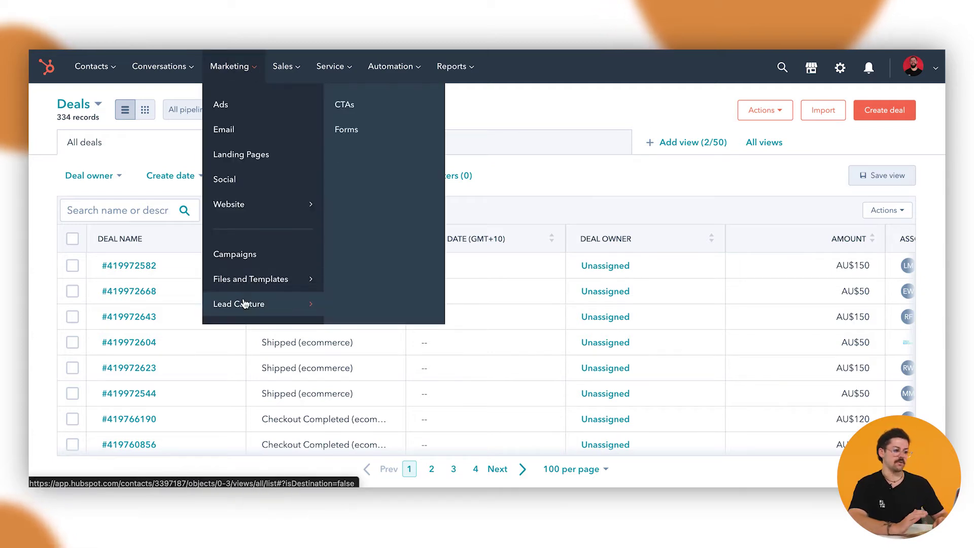
left_click(353, 108)
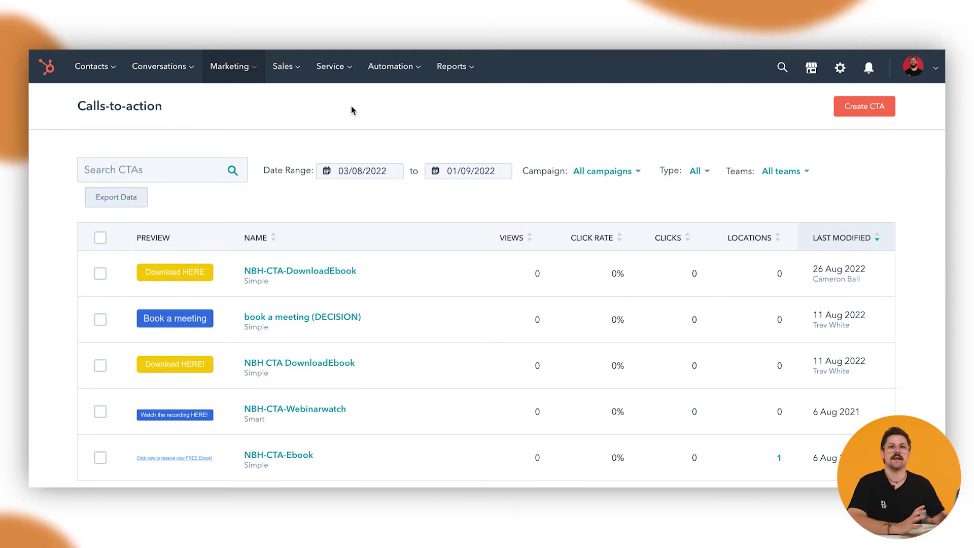
scroll(279, 221, "down", 1)
mouse_move(363, 293)
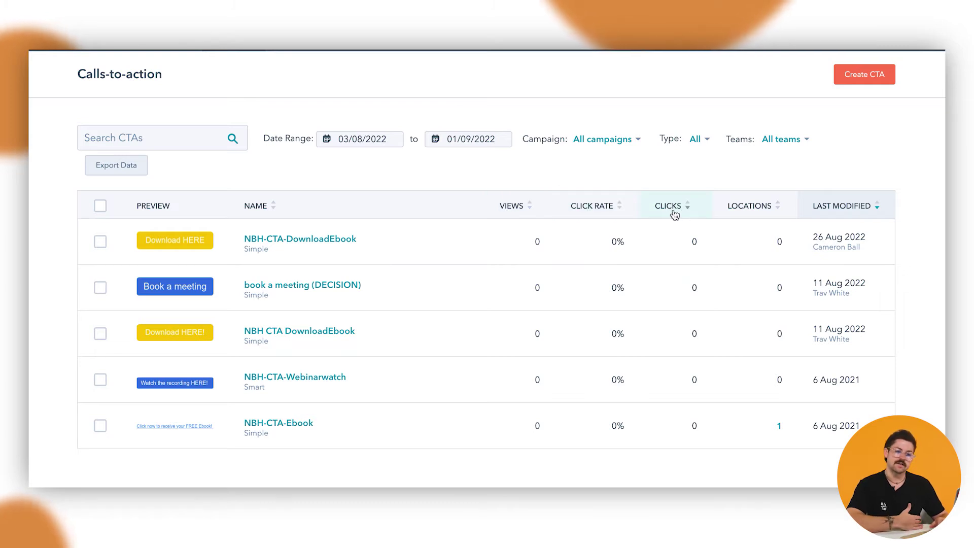
mouse_move(741, 231)
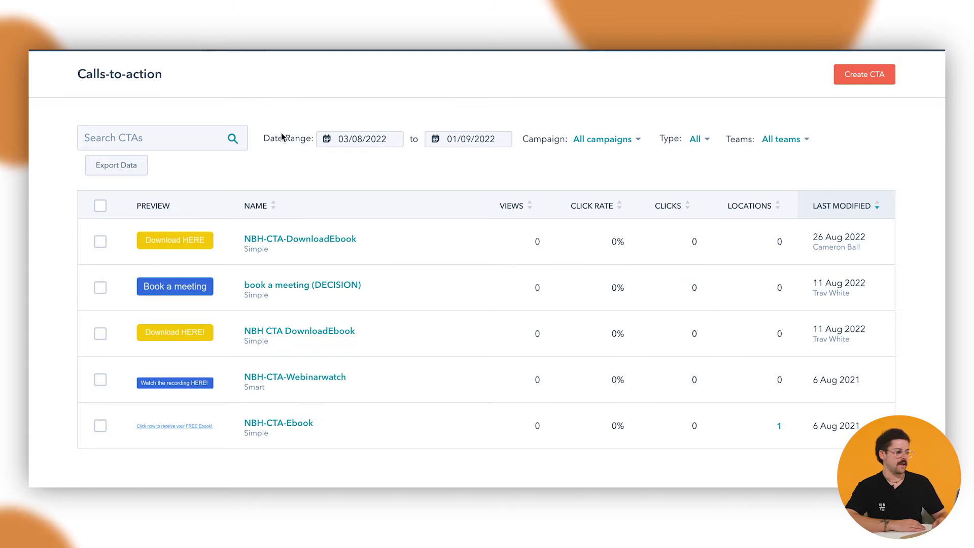
Check the date range options, then filter CTAs to the HubSpot How To's - August 2022 campaign
left_click(356, 145)
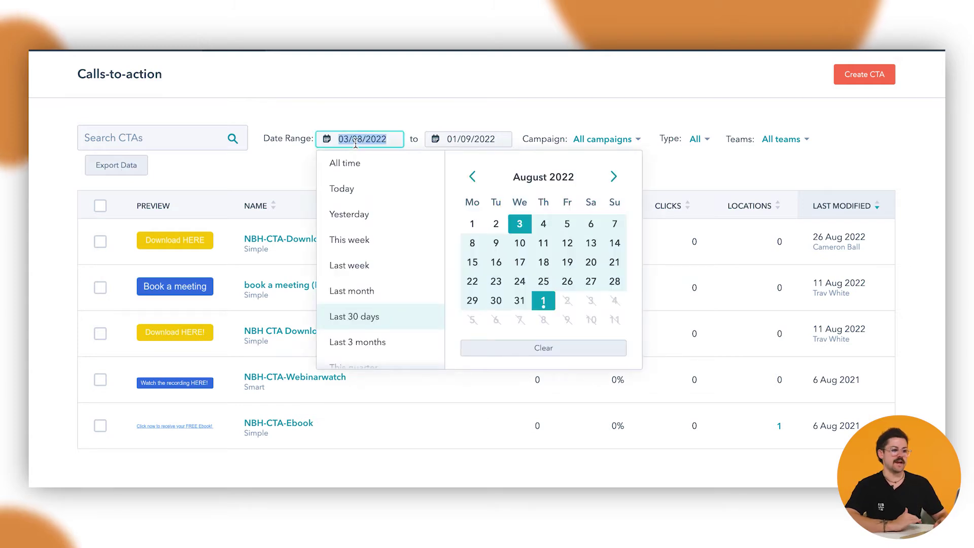
left_click(468, 121)
left_click(604, 142)
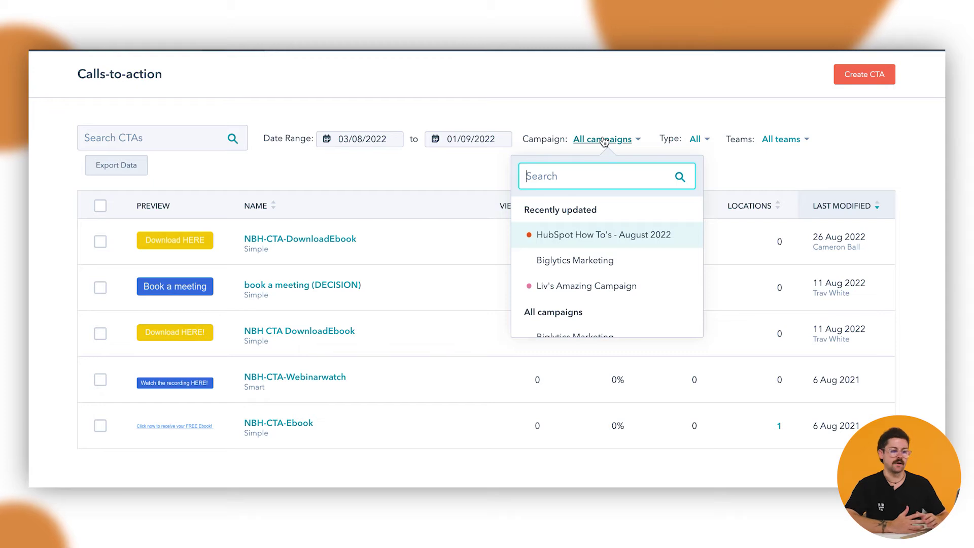
left_click(632, 139)
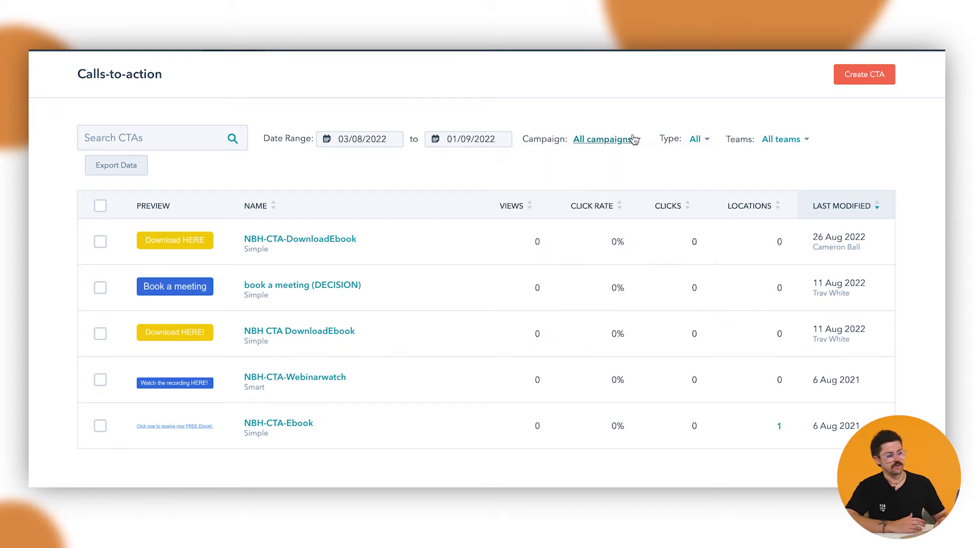
left_click(632, 140)
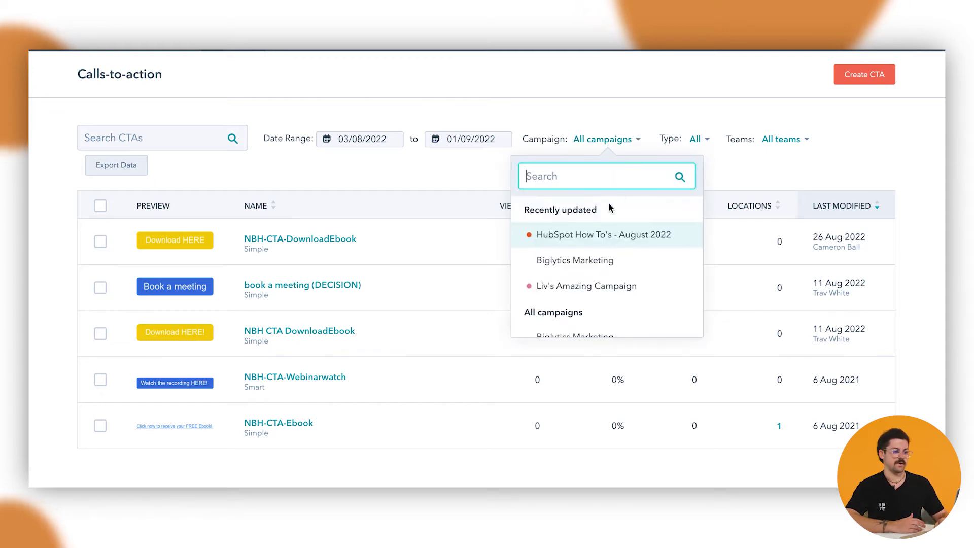
left_click(588, 234)
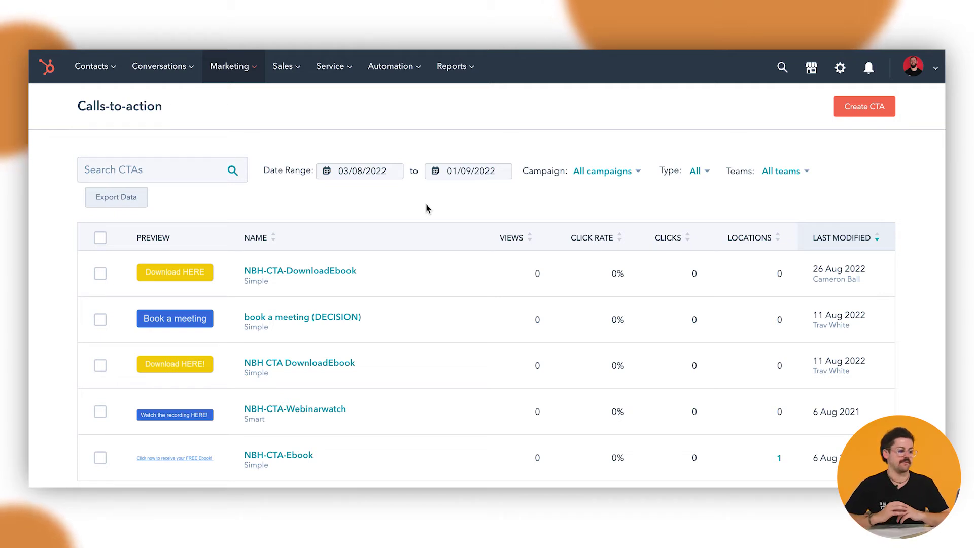
Start a multivariate test of NBH-CTA-DownloadEbook with button text 'Grab your FREE copy here!'
mouse_move(341, 268)
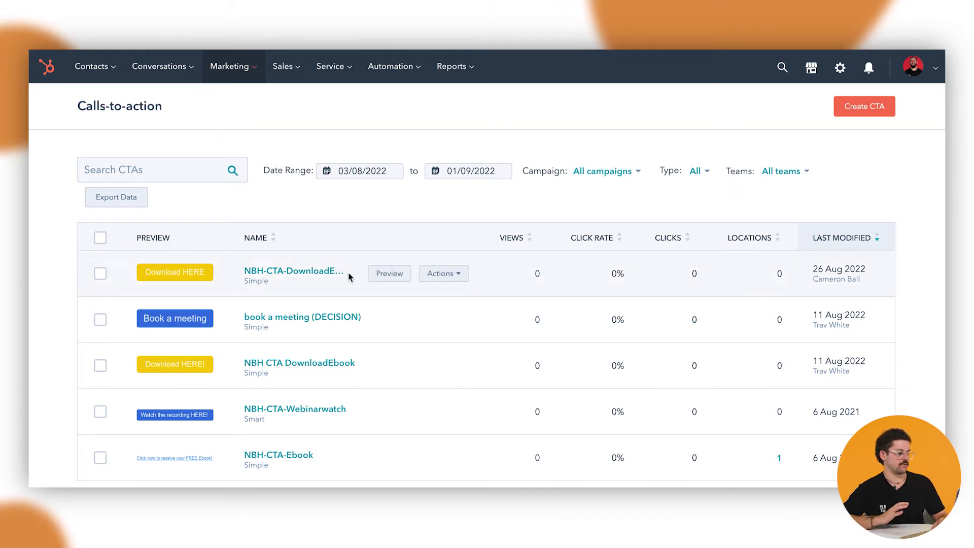
left_click(442, 274)
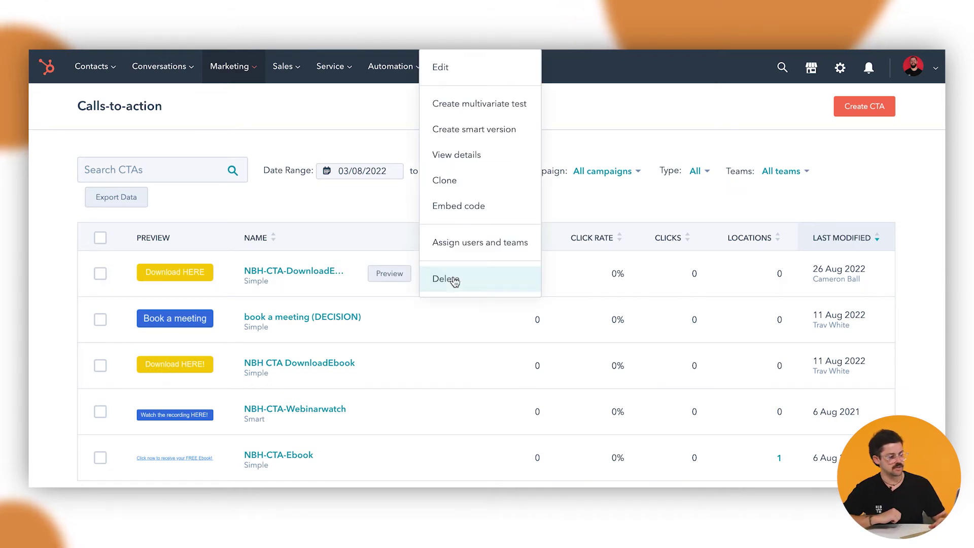
left_click(502, 106)
scroll(619, 245, "down", 4)
scroll(619, 244, "up", 4)
triple_click(597, 400)
left_click(620, 396)
triple_click(620, 396)
type("Grab your FREE copy here!")
Set Variation B's button colour to the yellow favourite, replacing an initial orange pick
scroll(740, 359, "down", 1)
scroll(746, 411, "down", 2)
left_click(823, 405)
left_click(587, 317)
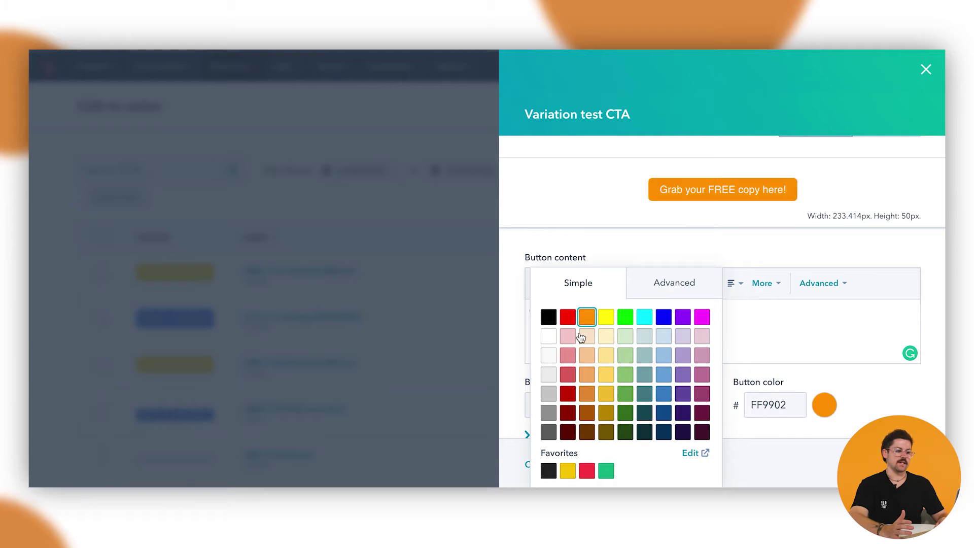
left_click(770, 331)
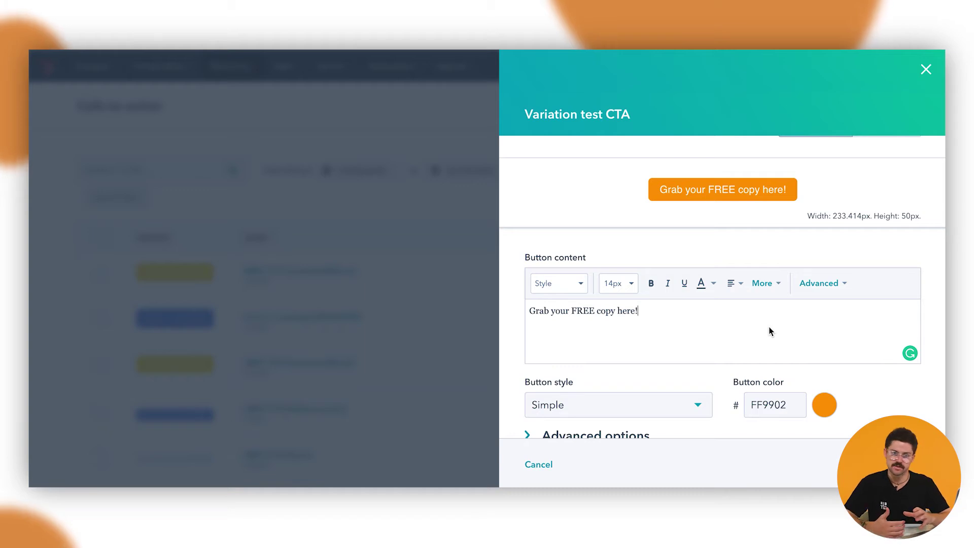
left_click(825, 403)
left_click(568, 470)
left_click(707, 337)
Append Version B "Free Copy" to the NBH-CTA-DownloadEbook internal name
scroll(638, 326, "down", 1)
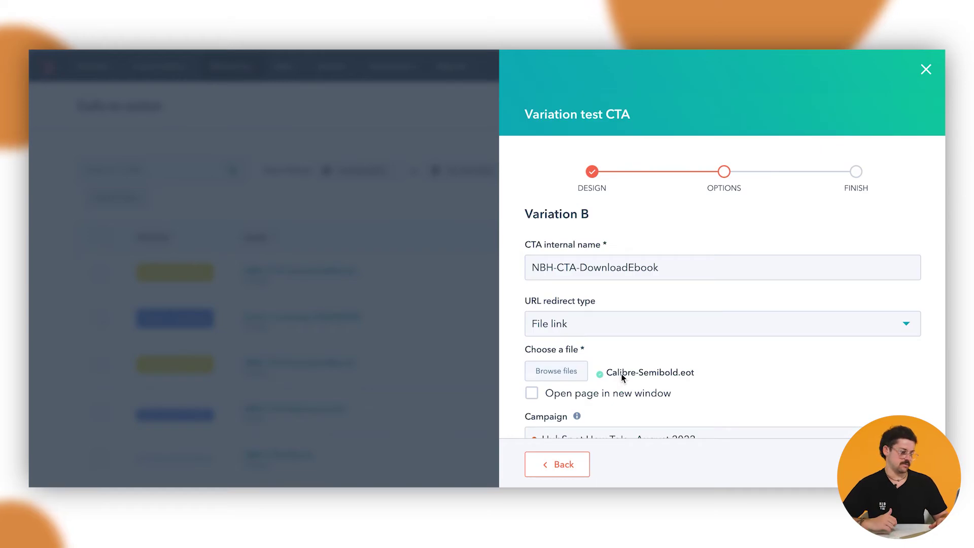
scroll(622, 374, "down", 1)
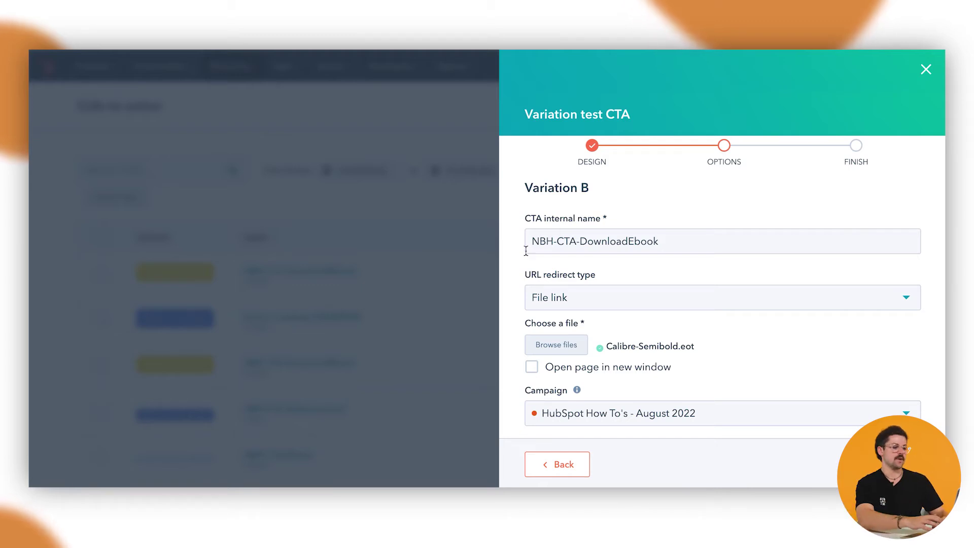
left_click(667, 243)
type("Ver")
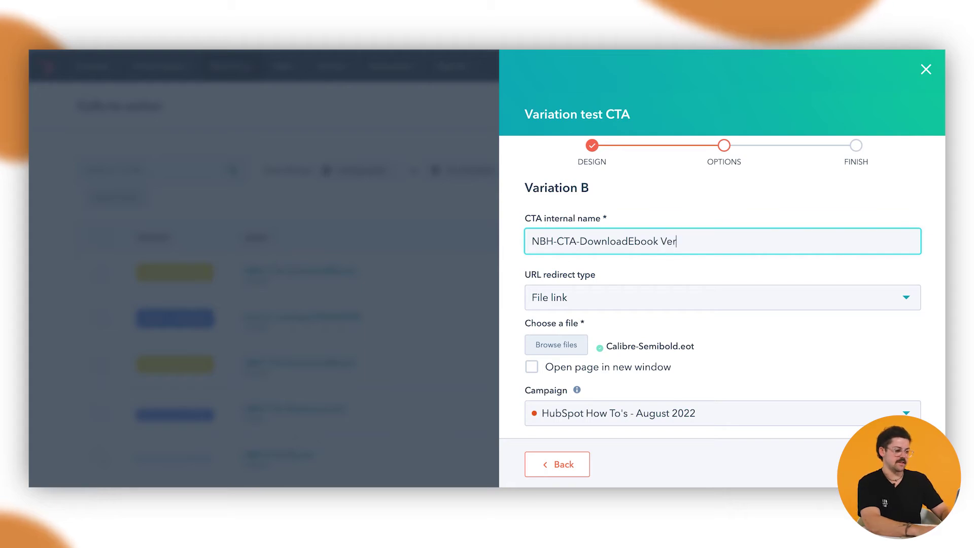
type("sion B")
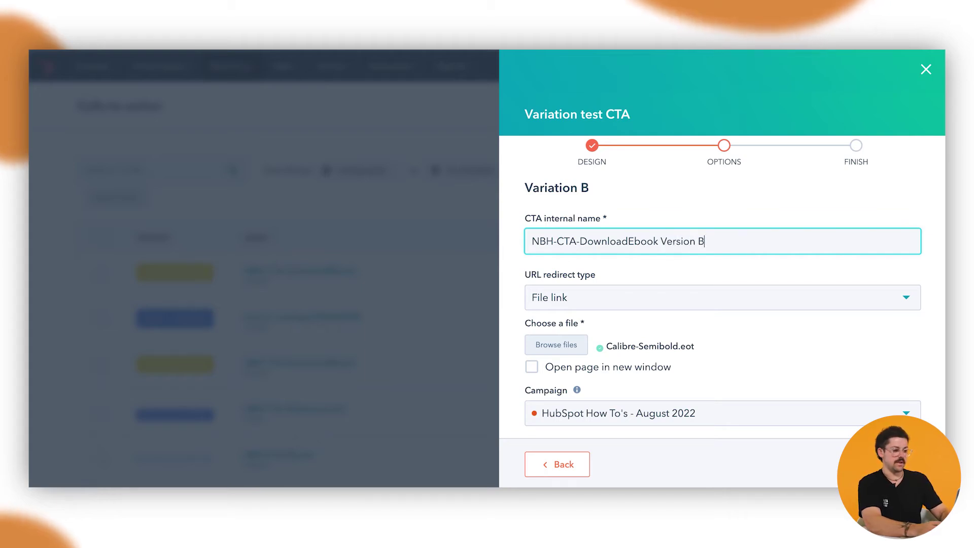
type(" \"Free Copy\"")
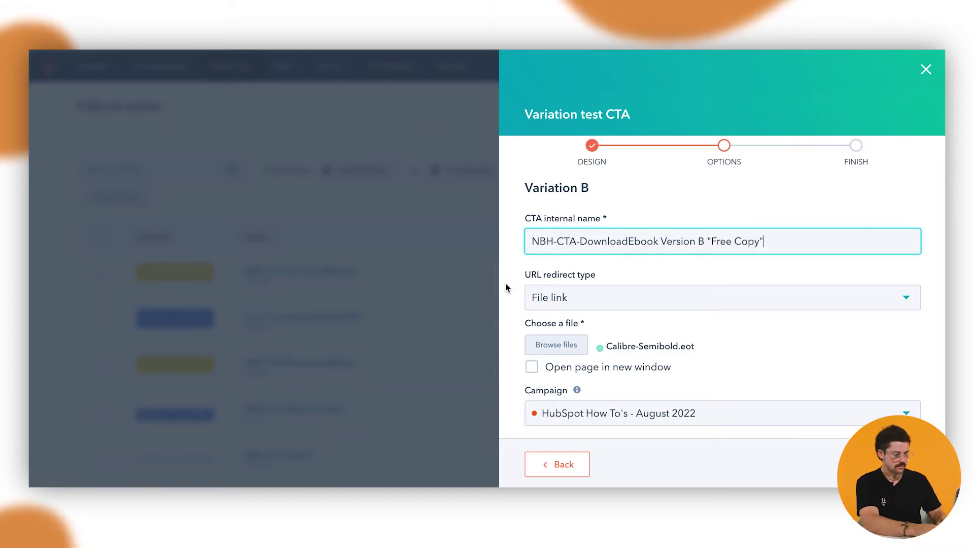
left_click(577, 298)
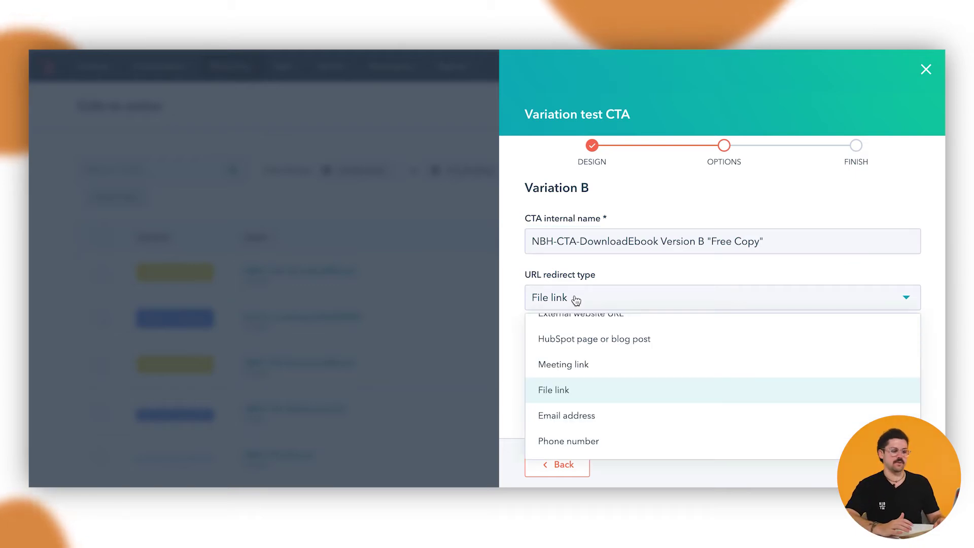
left_click(577, 301)
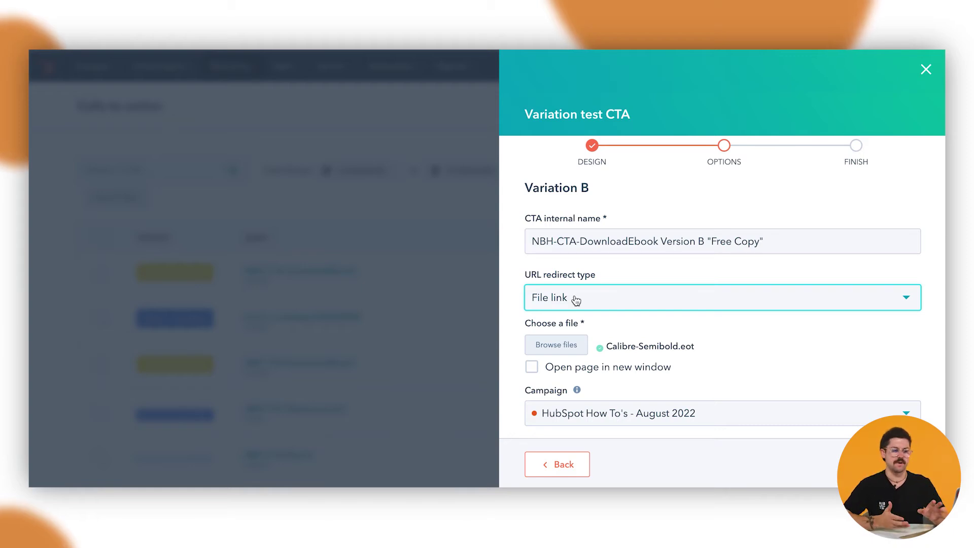
scroll(576, 301, "down", 1)
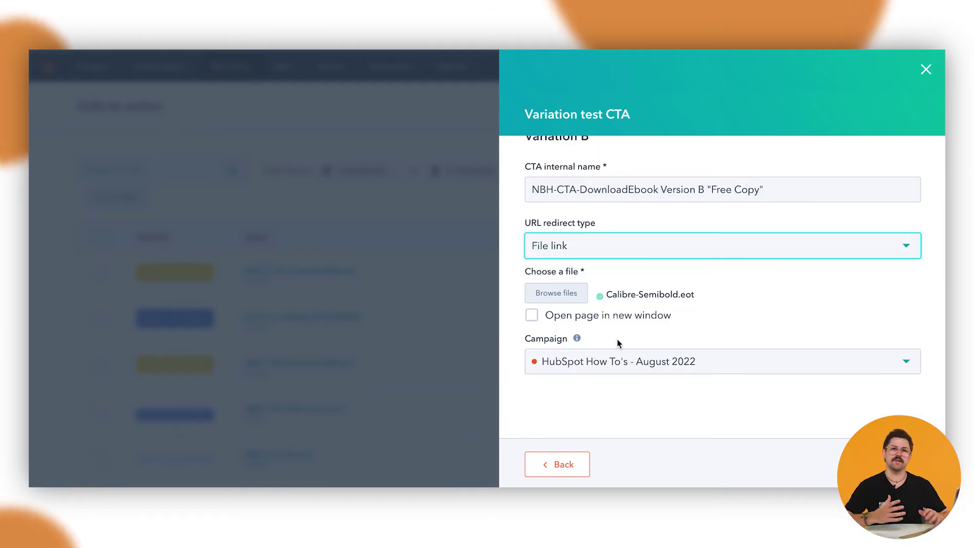
left_click(625, 363)
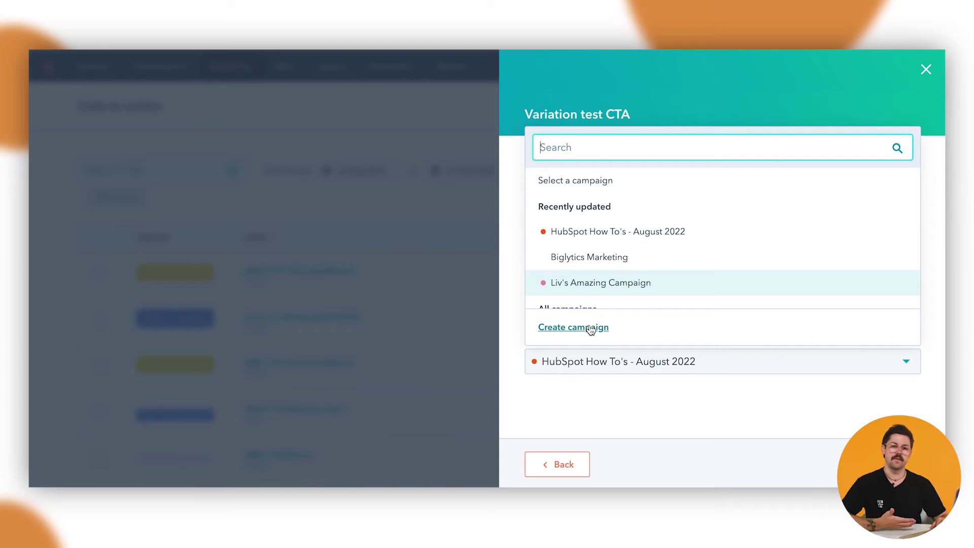
left_click(639, 412)
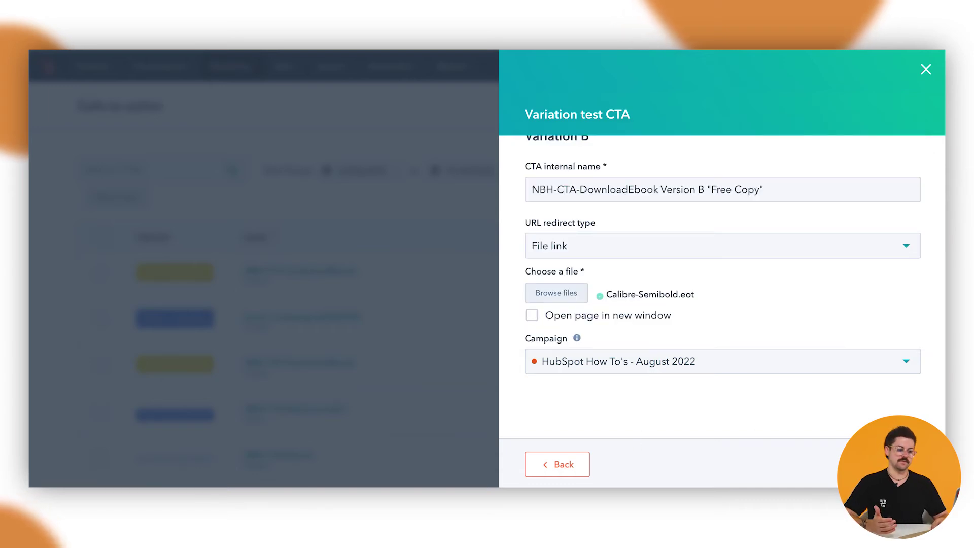
Save Variation B and try Variation A's test link, which downloads Calibre-Semibold.eot
left_click(894, 465)
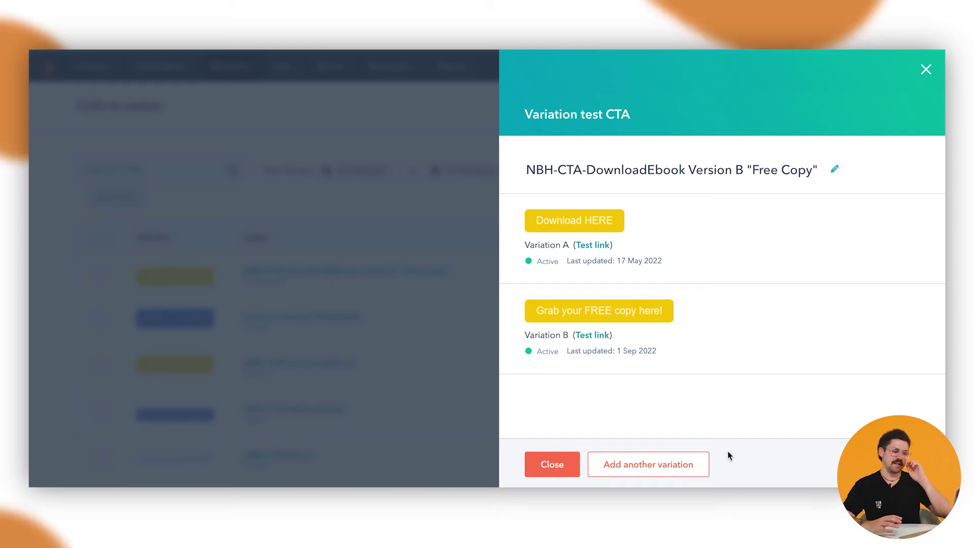
mouse_move(673, 226)
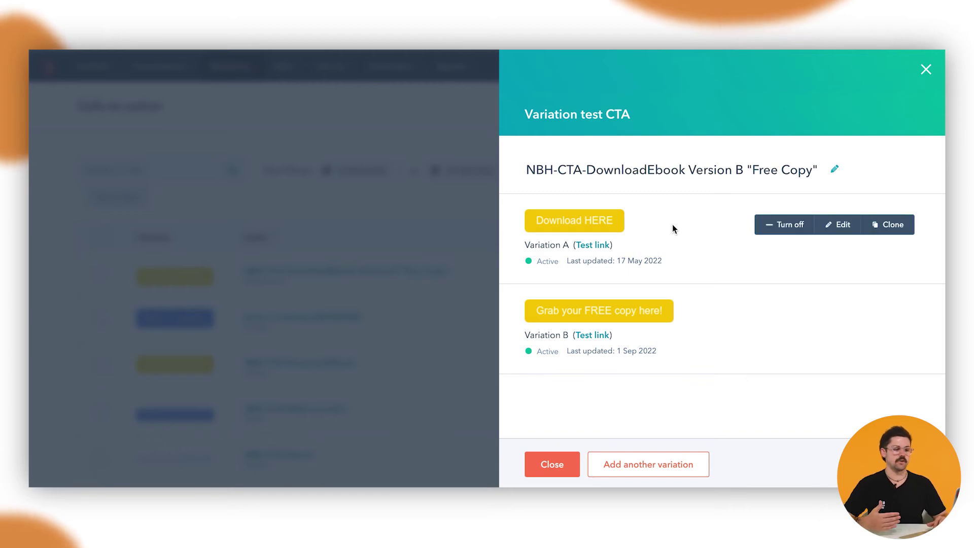
left_click(591, 245)
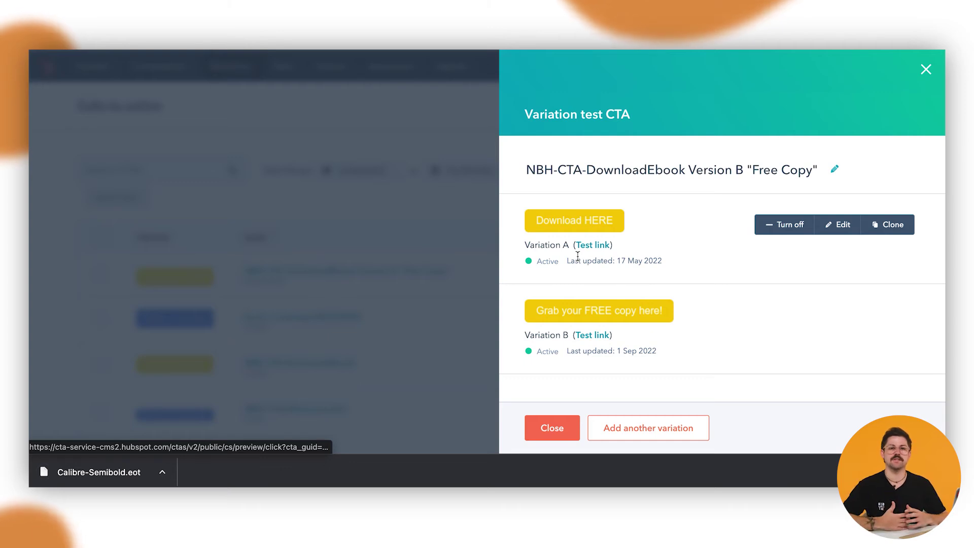
scroll(596, 334, "down", 1)
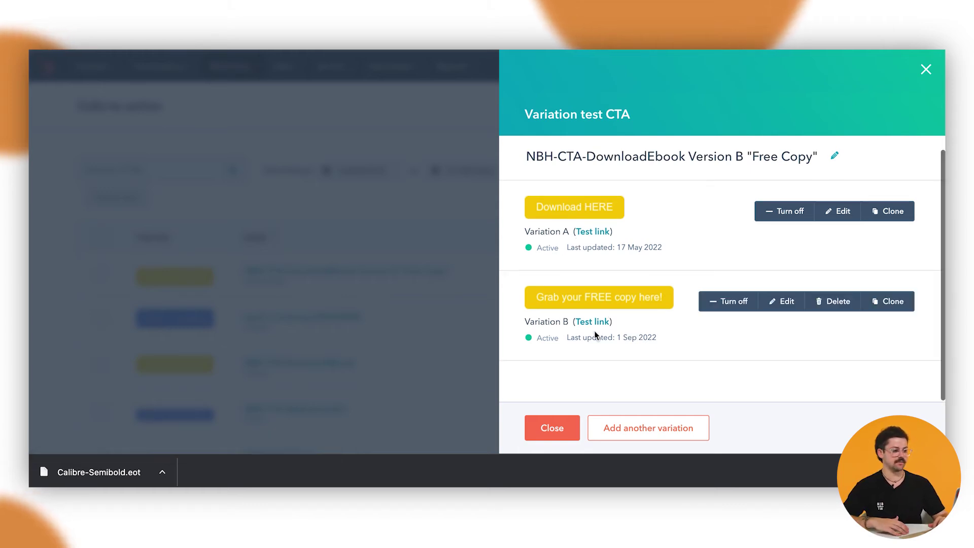
Turn off Variation A 'Download HERE'
left_click(780, 215)
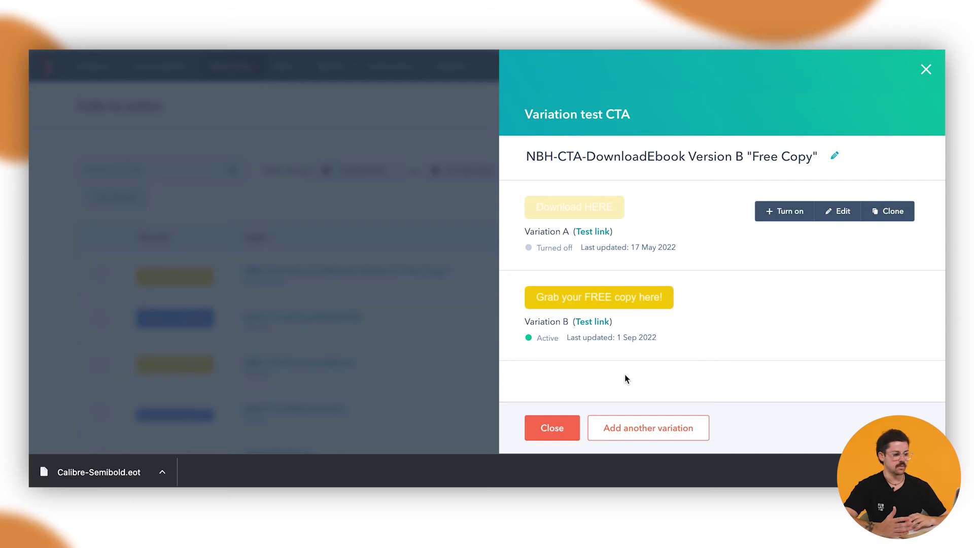
Add a new variation with button text 'Grab your FREE copy here!'
left_click(629, 430)
scroll(615, 259, "down", 3)
double_click(602, 293)
key("ctrl+a")
type("GRA")
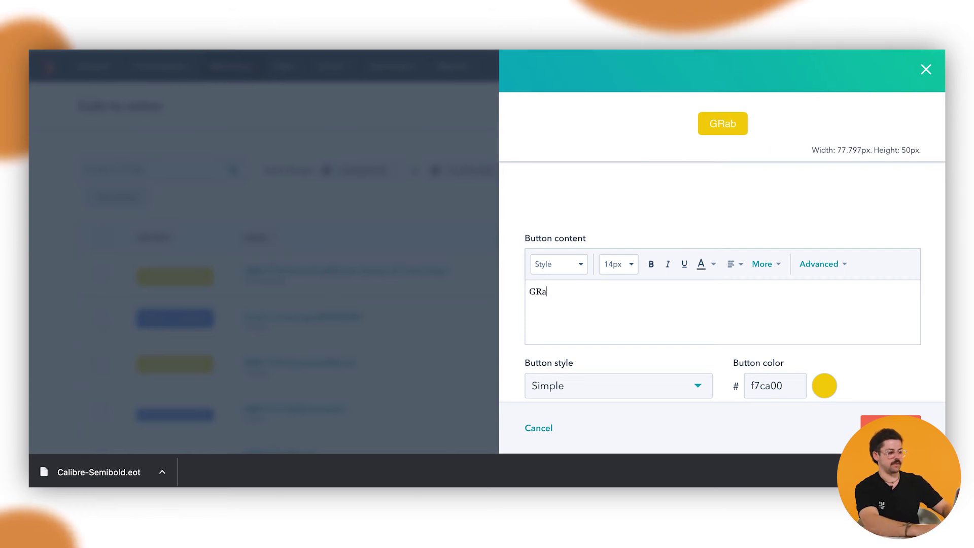
key("BackSpace")
key("BackSpace")
type("rab your FREE copy here!")
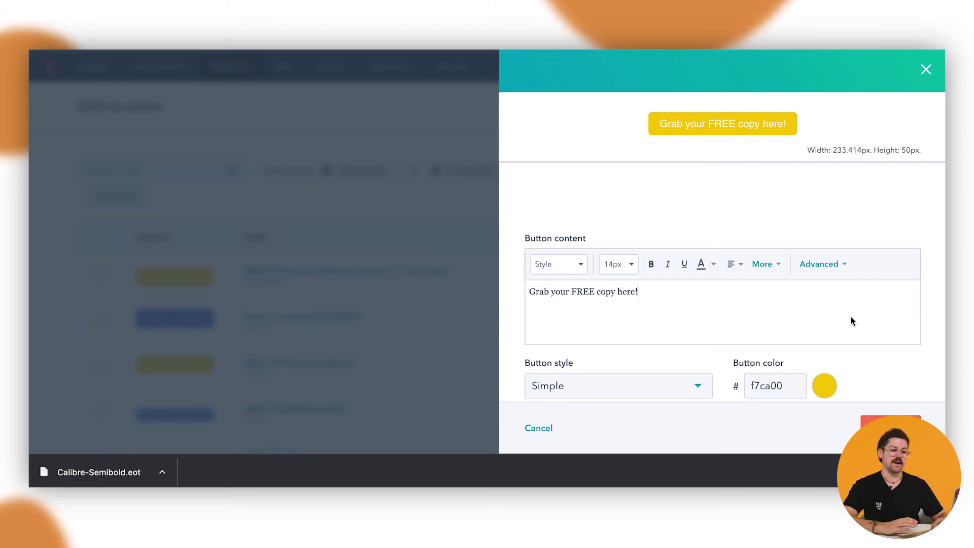
Make the new variation's button magenta and finish the design
left_click(824, 387)
left_click(704, 281)
left_click(803, 308)
scroll(803, 310, "down", 2)
left_click(873, 425)
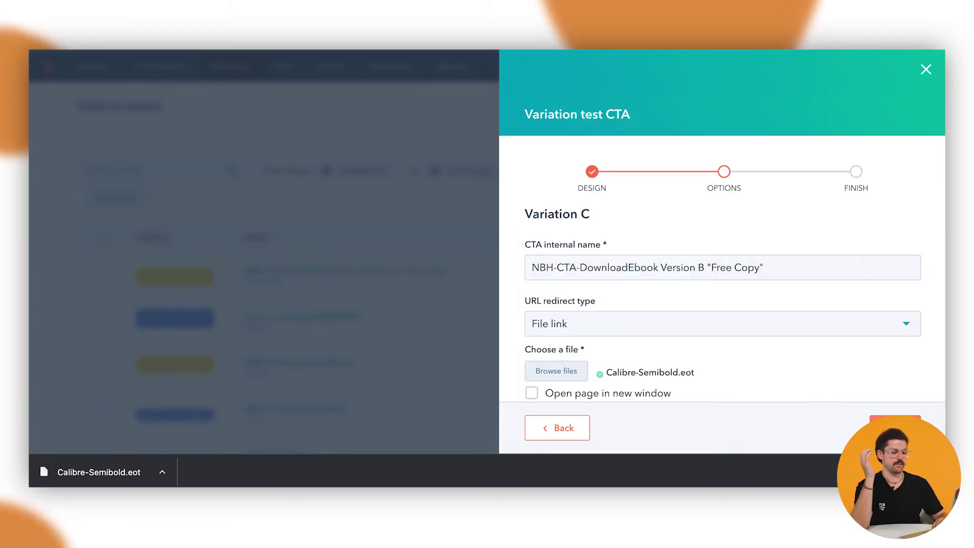
Rename the variation NBH-CTA-DownloadEbook Version C PINK and save it
scroll(696, 309, "down", 1)
left_click(704, 228)
key("BackSpace")
type("C")
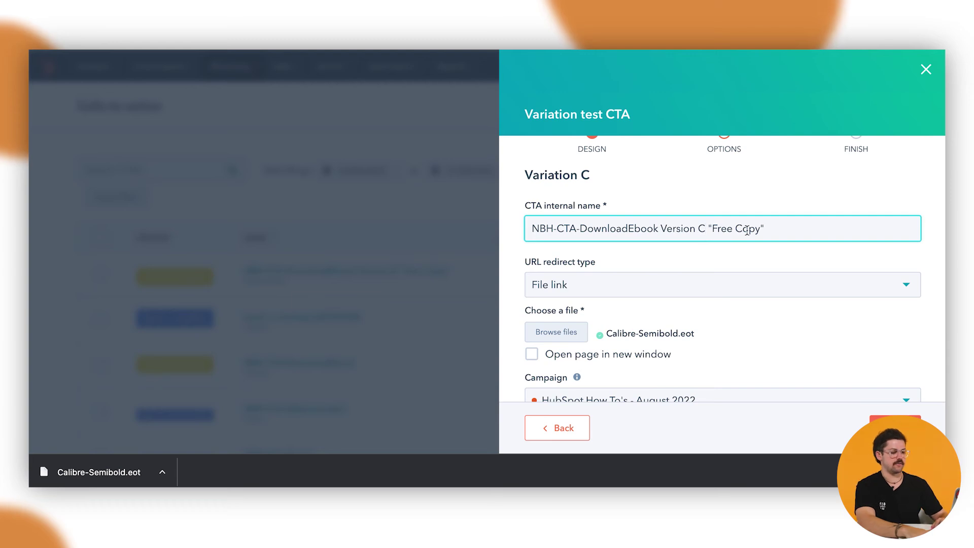
left_click_drag(768, 230, 714, 231)
type("P")
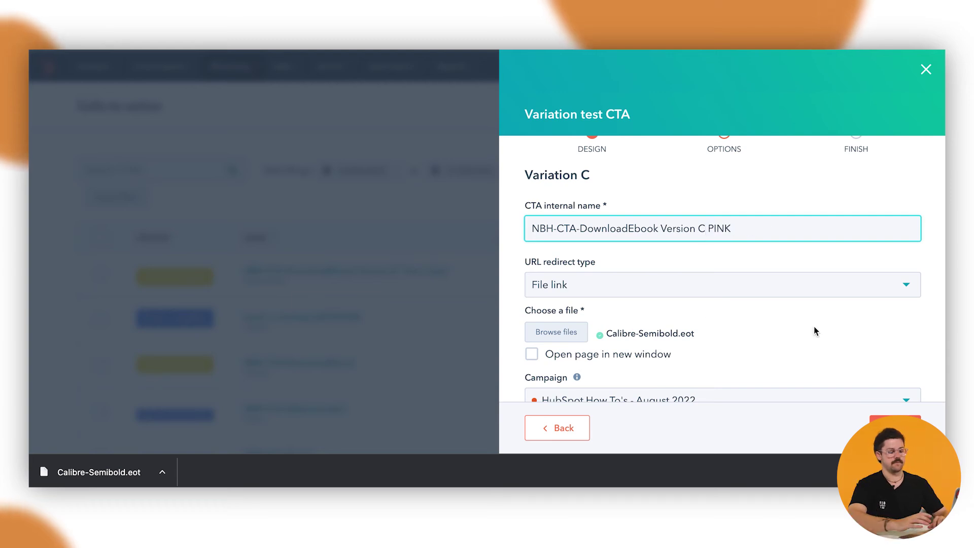
type("INK")
scroll(814, 331, "down", 2)
left_click(895, 428)
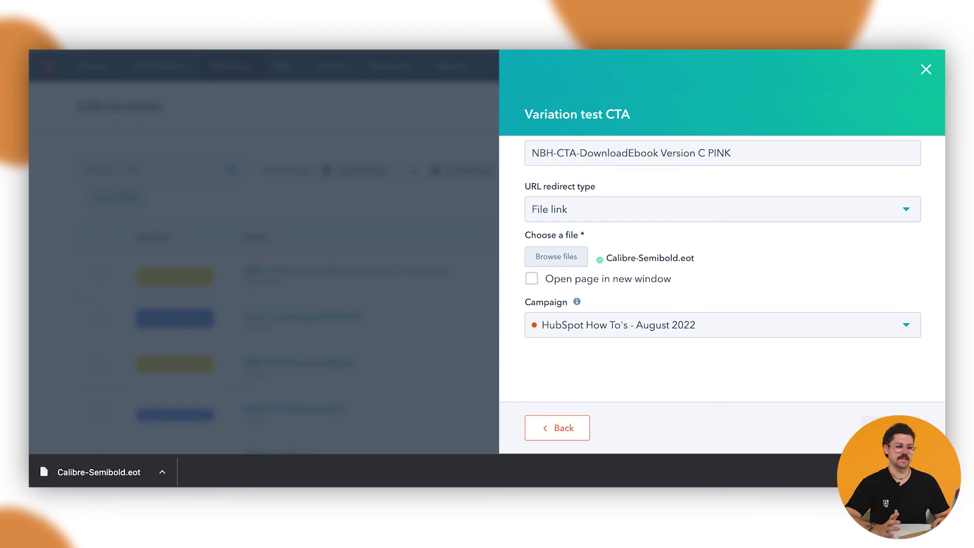
scroll(767, 376, "down", 2)
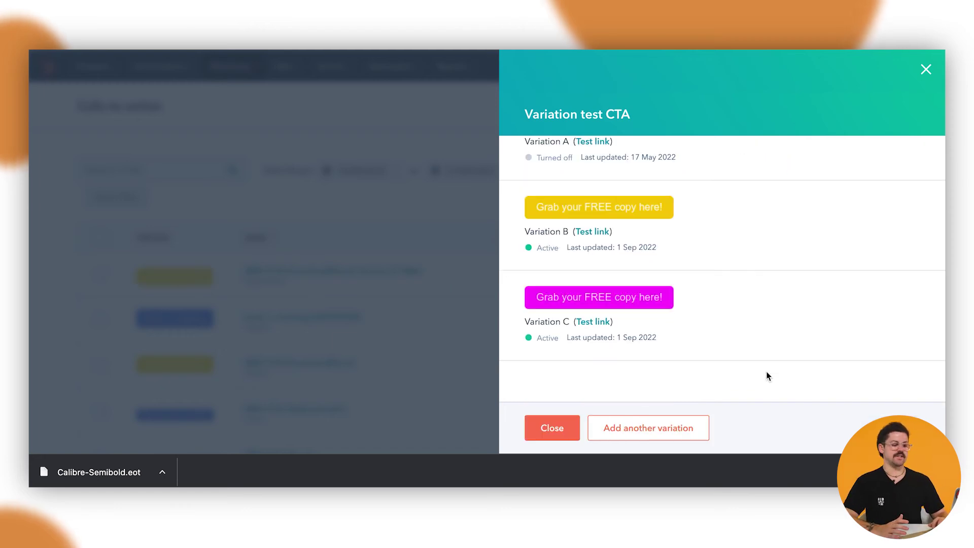
Close the variations panel and open Actions for the multivariate NBH-CTA-DownloadEbook row
mouse_move(763, 302)
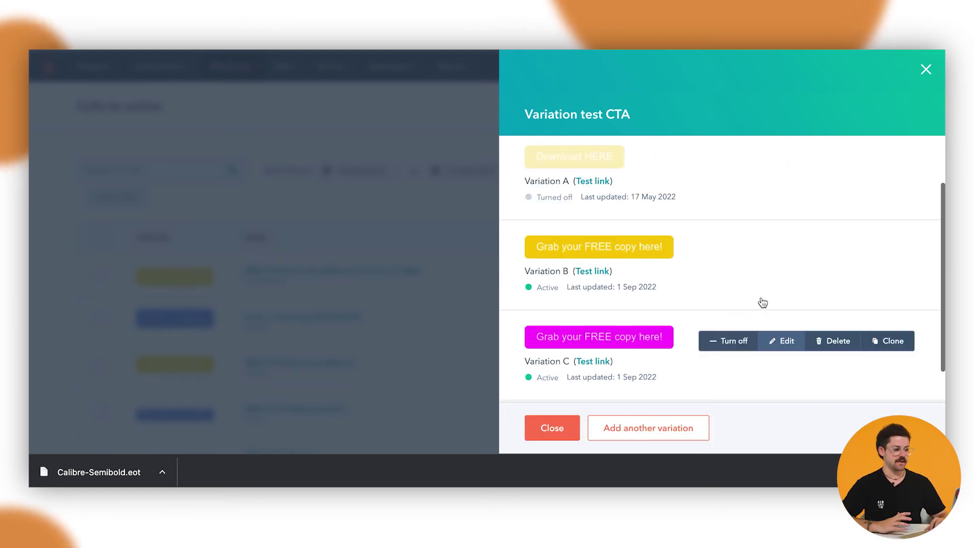
scroll(763, 303, "down", 1)
left_click(551, 440)
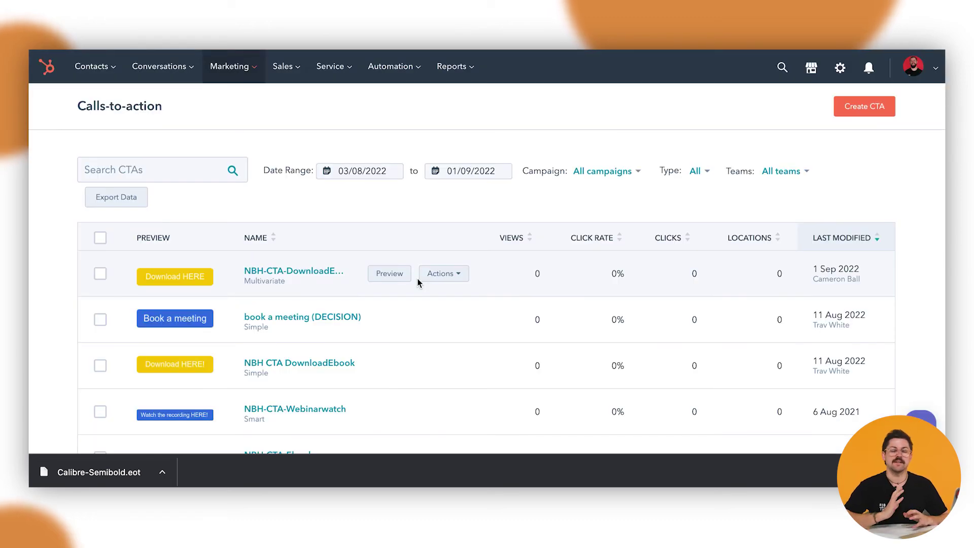
left_click(452, 275)
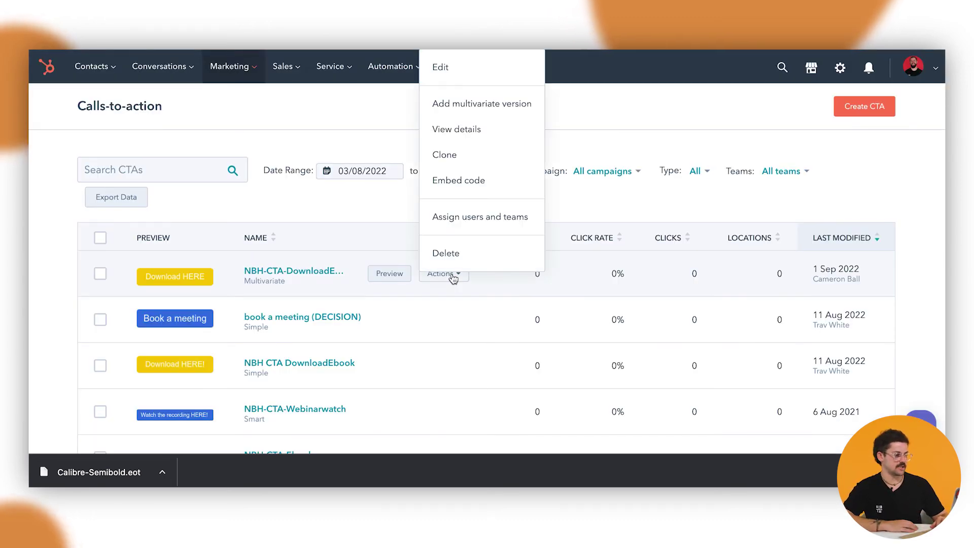
View the CTA's details and scroll to the all-time stats: 0 views, clicks and submissions
left_click(464, 130)
scroll(470, 133, "down", 3)
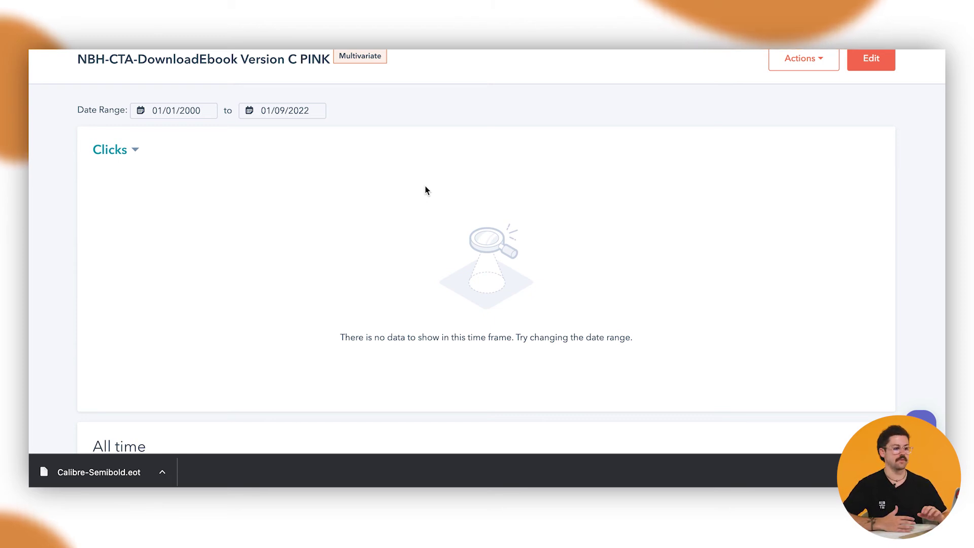
scroll(405, 331, "down", 5)
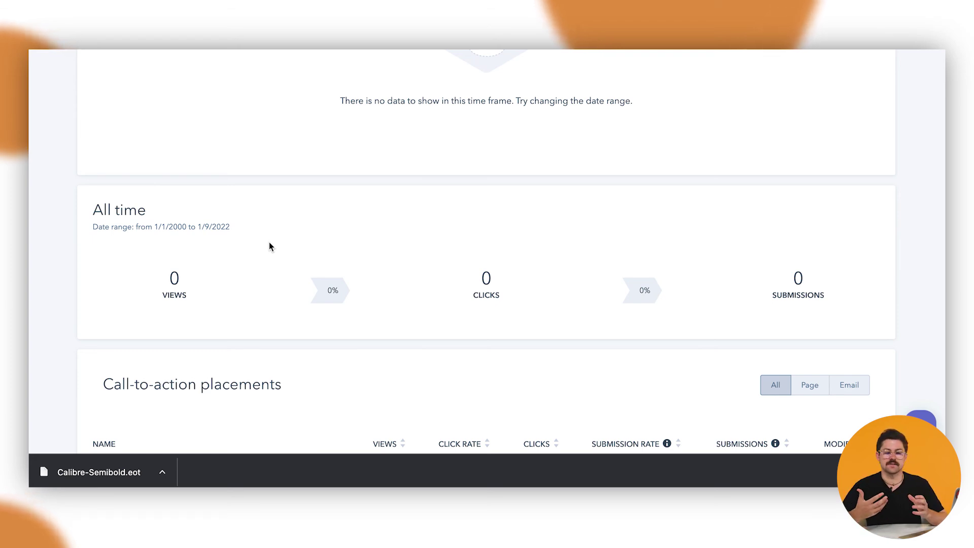
scroll(518, 181, "down", 4)
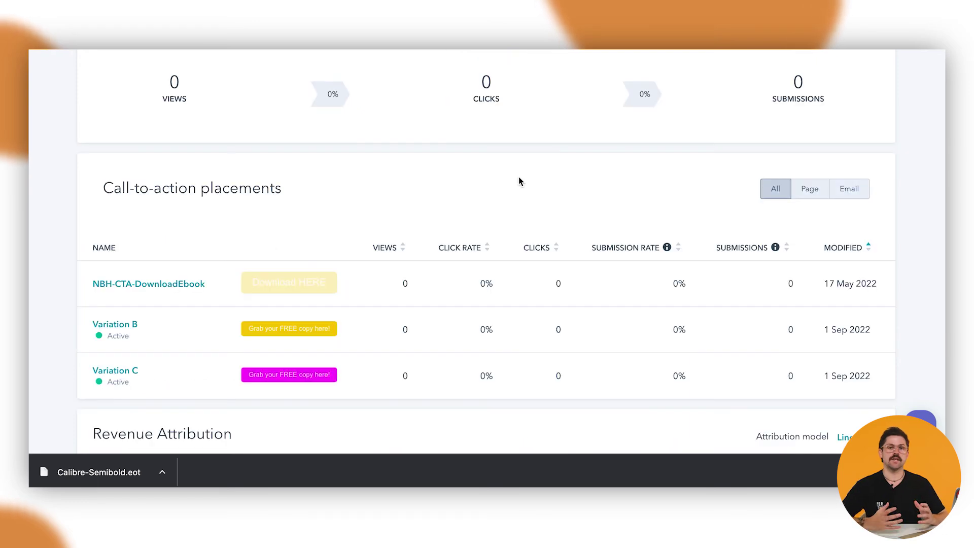
left_click(811, 193)
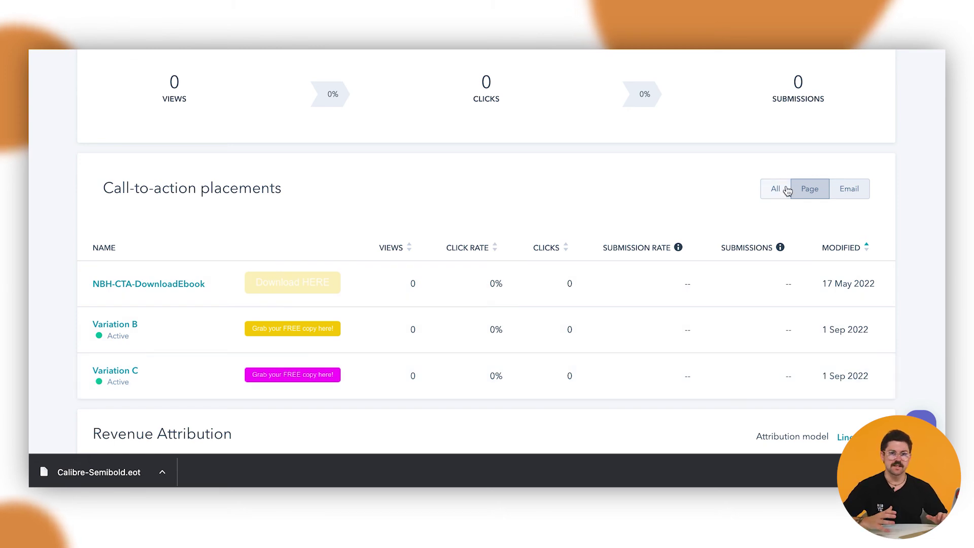
left_click(849, 192)
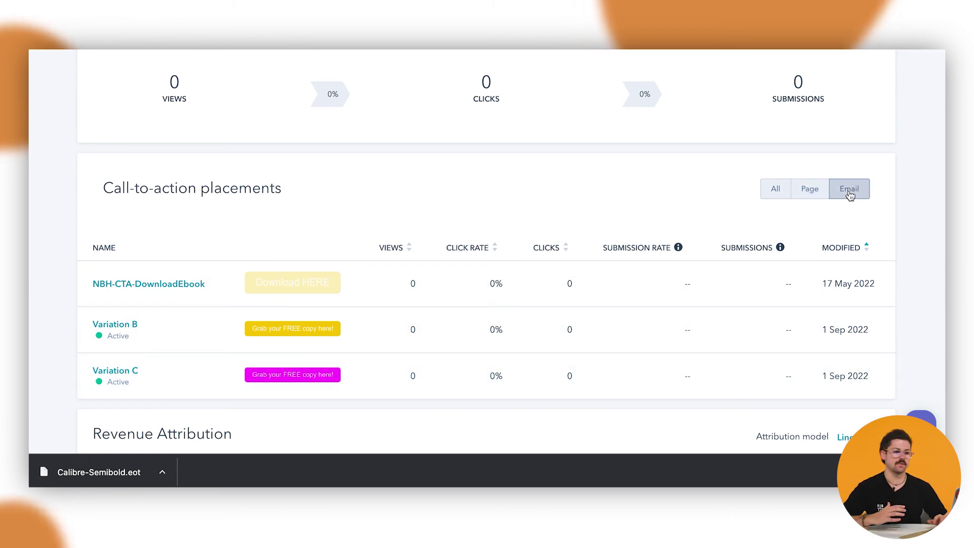
left_click(772, 191)
scroll(538, 217, "down", 4)
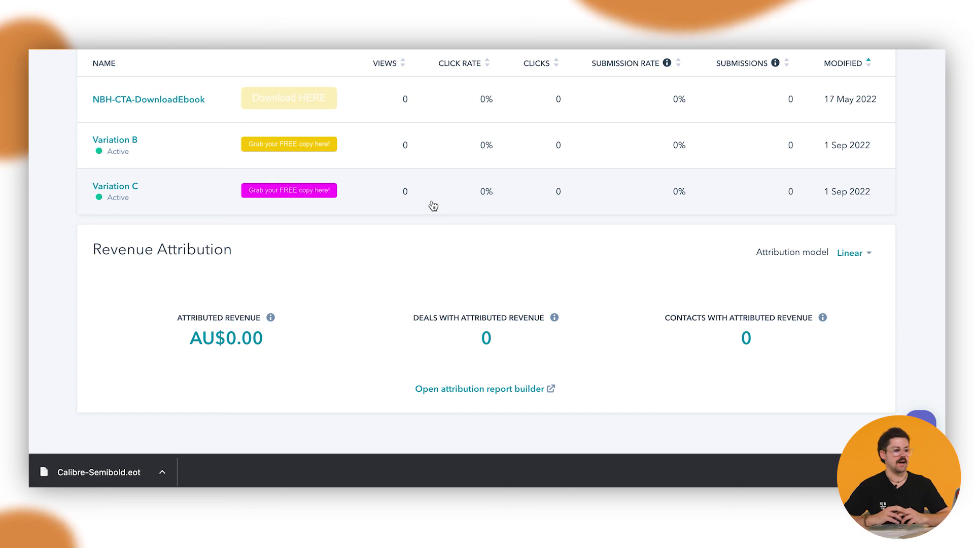
mouse_move(271, 321)
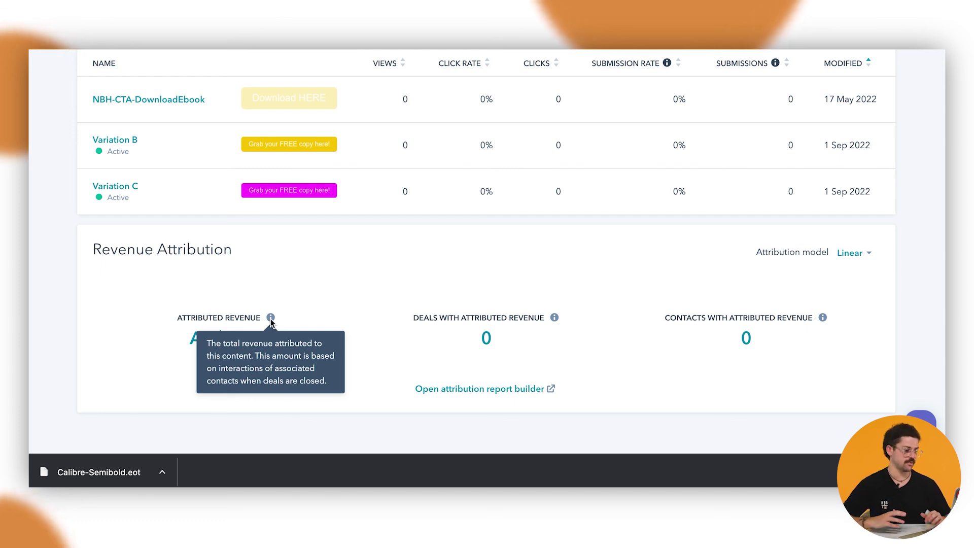
mouse_move(555, 321)
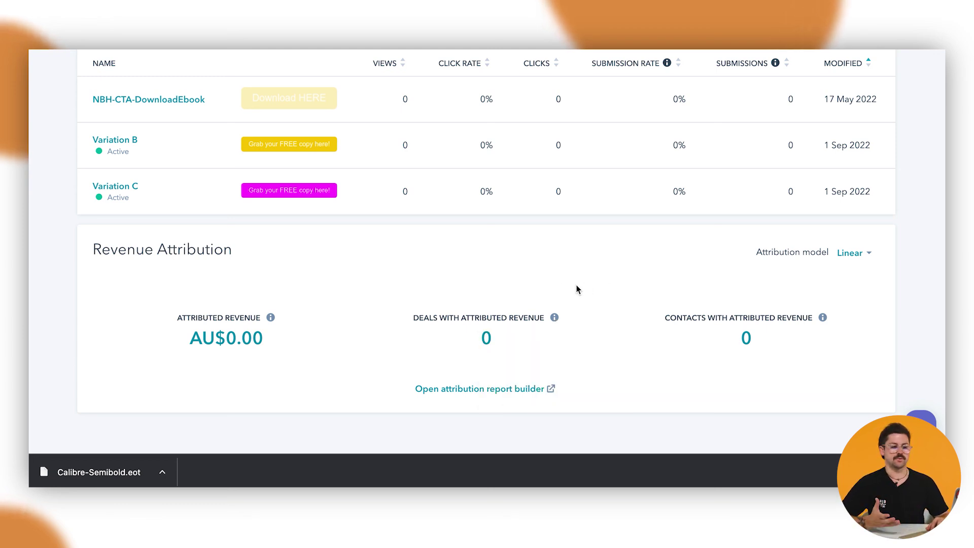
mouse_move(825, 322)
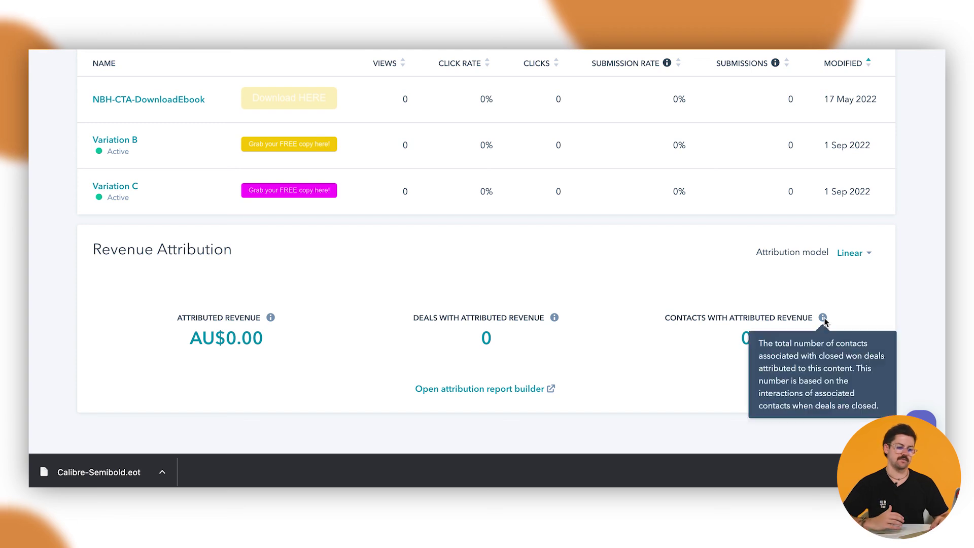